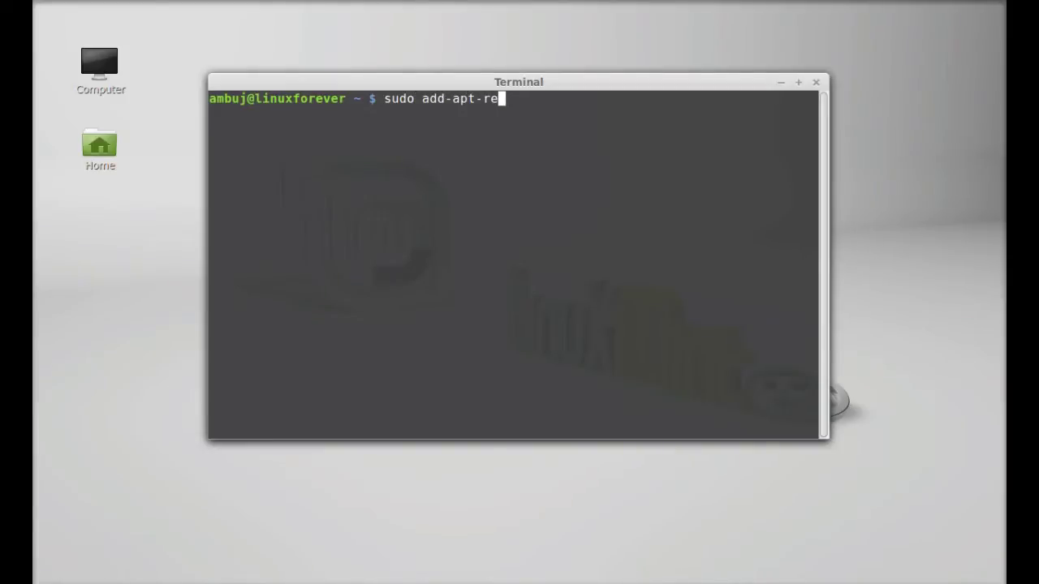
Step: Add the repository ppa:nilarimogard/webupd8 with sudo add-apt-repository, entering the sudo password and accepting the addition
{"action": "type", "text": "itory ppa:"}
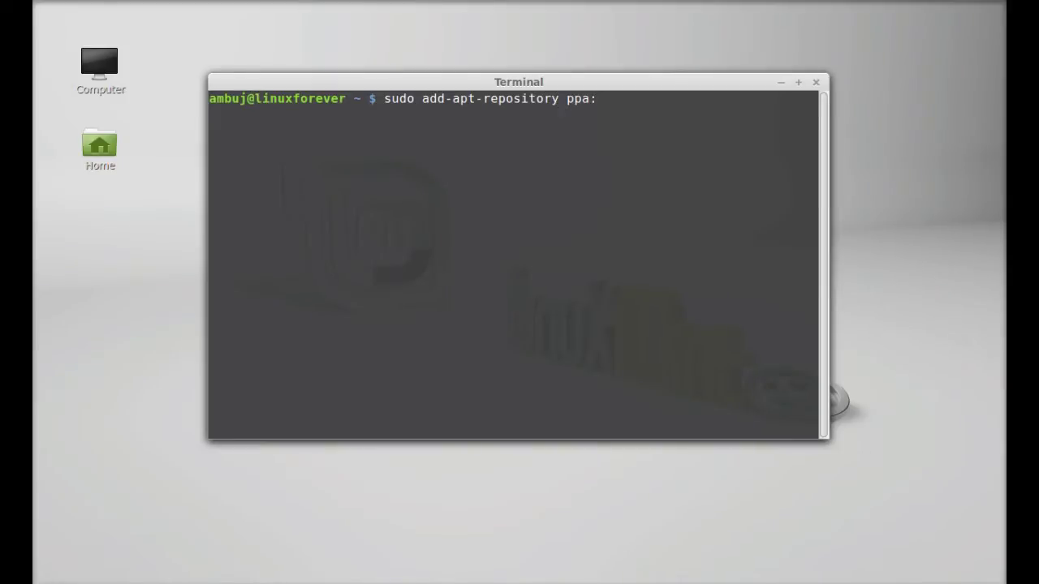
{"action": "type", "text": "nilarimogard"}
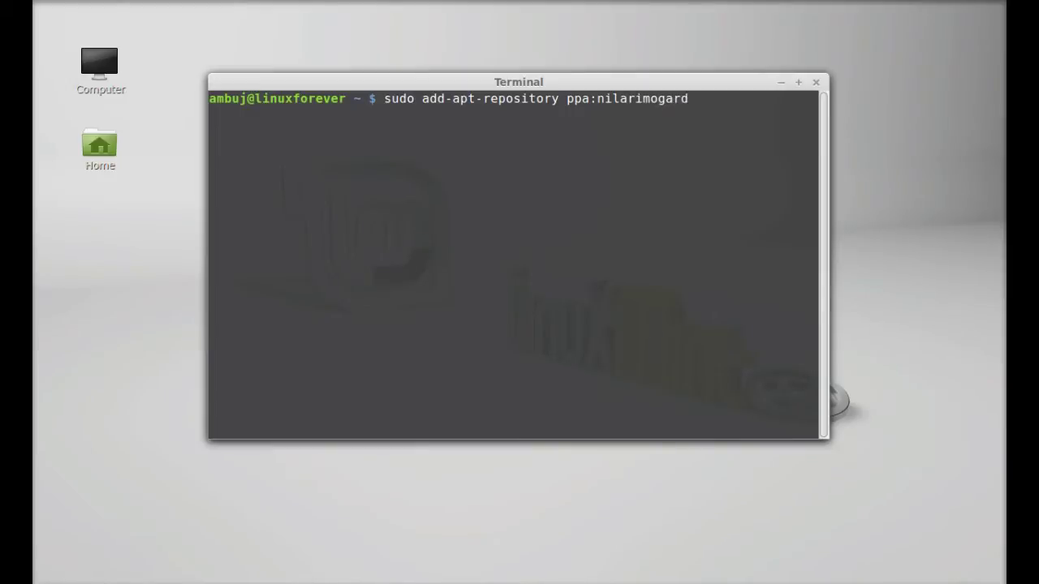
{"action": "type", "text": "/webupd8"}
{"action": "key", "text": "Return"}
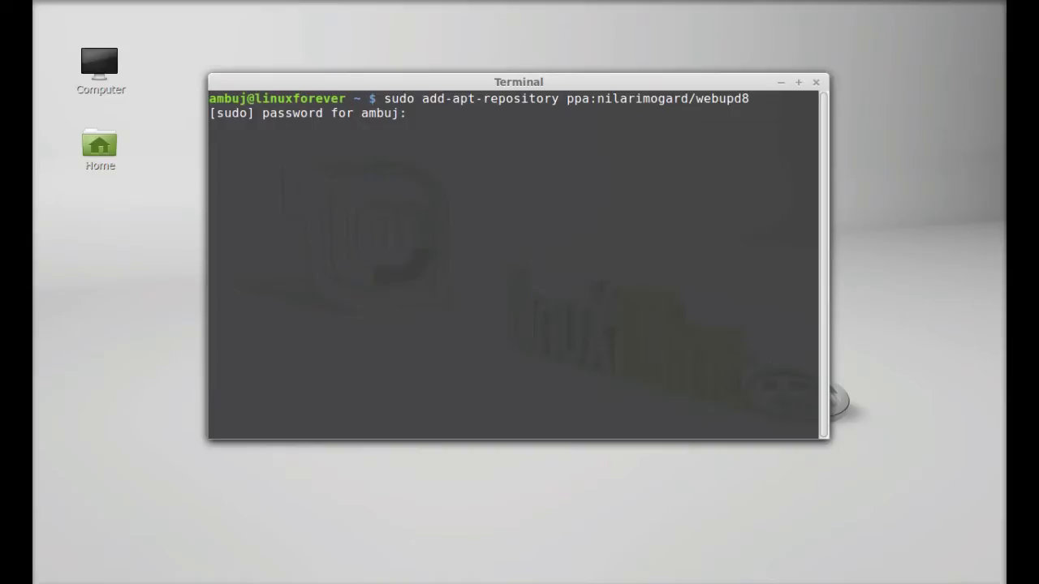
{"action": "key", "text": "Return"}
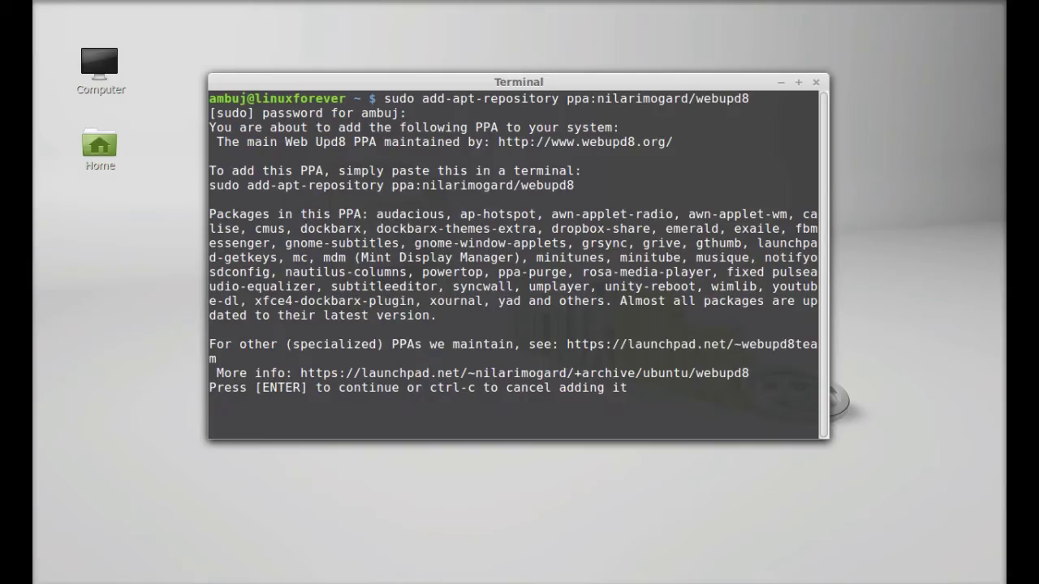
{"action": "key", "text": "Return"}
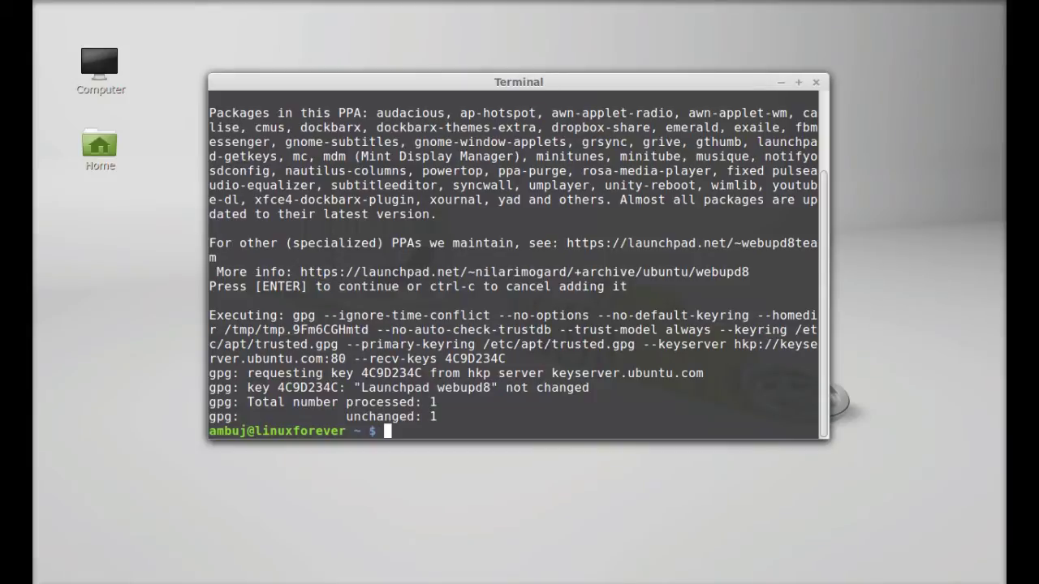
Step: Refresh the package lists with sudo apt-get update
{"action": "type", "text": "sudo apt-get"}
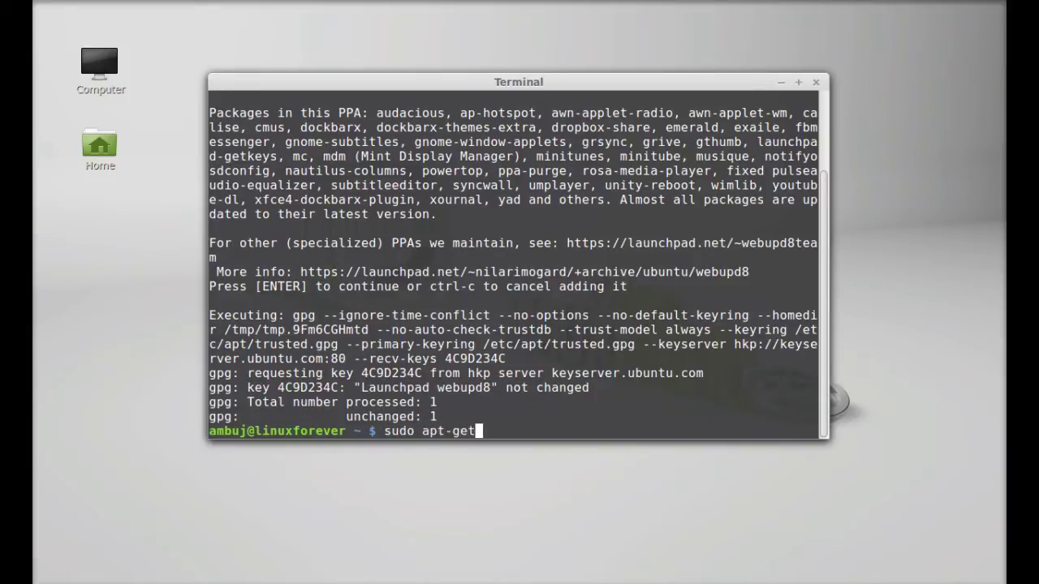
{"action": "type", "text": " update"}
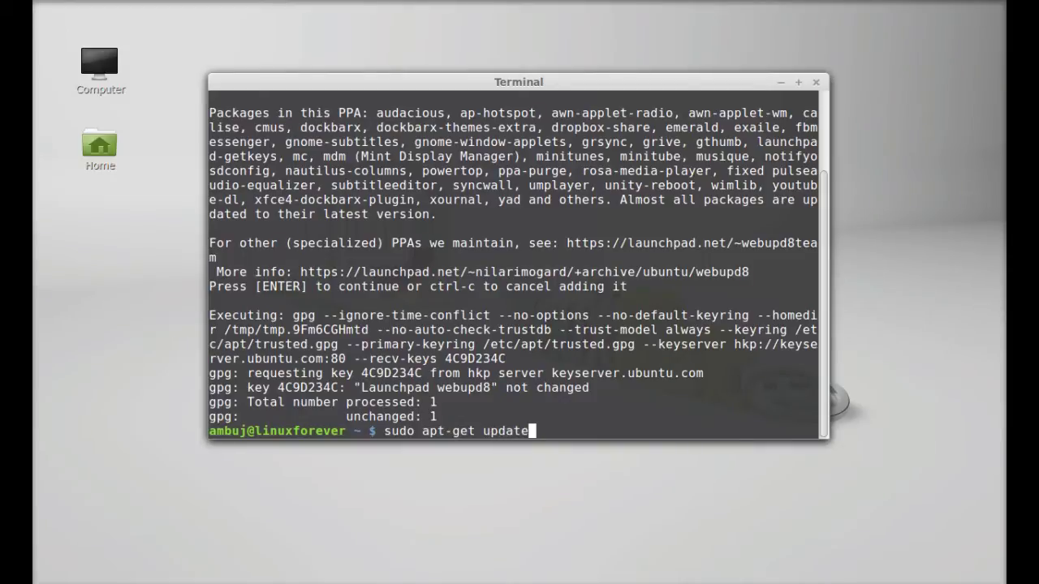
{"action": "key", "text": "Return"}
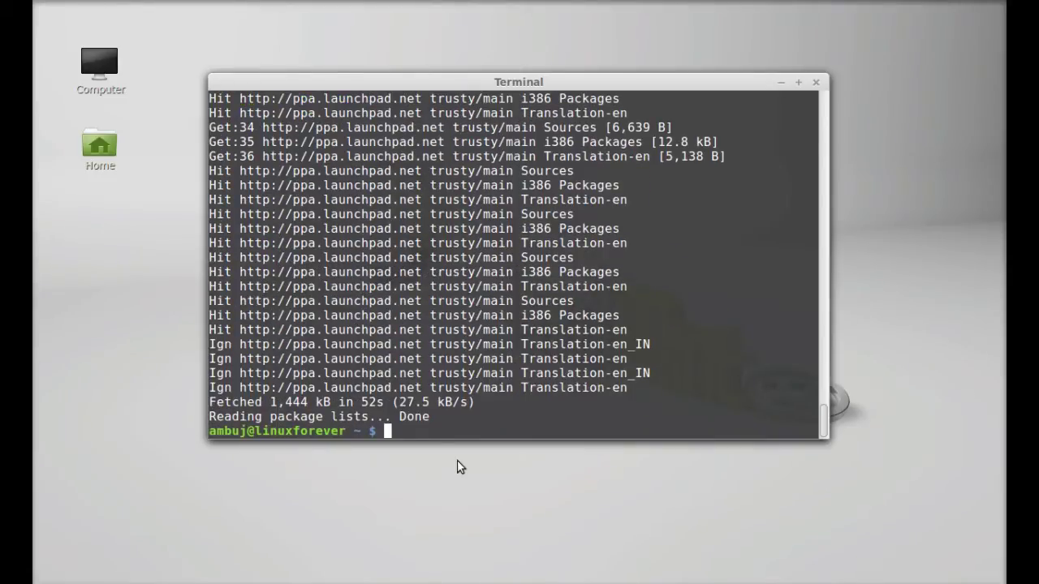
Step: Install the albert package with sudo apt-get install albert, accept the installation, and close the terminal
{"action": "type", "text": "sudo apt-get ins"}
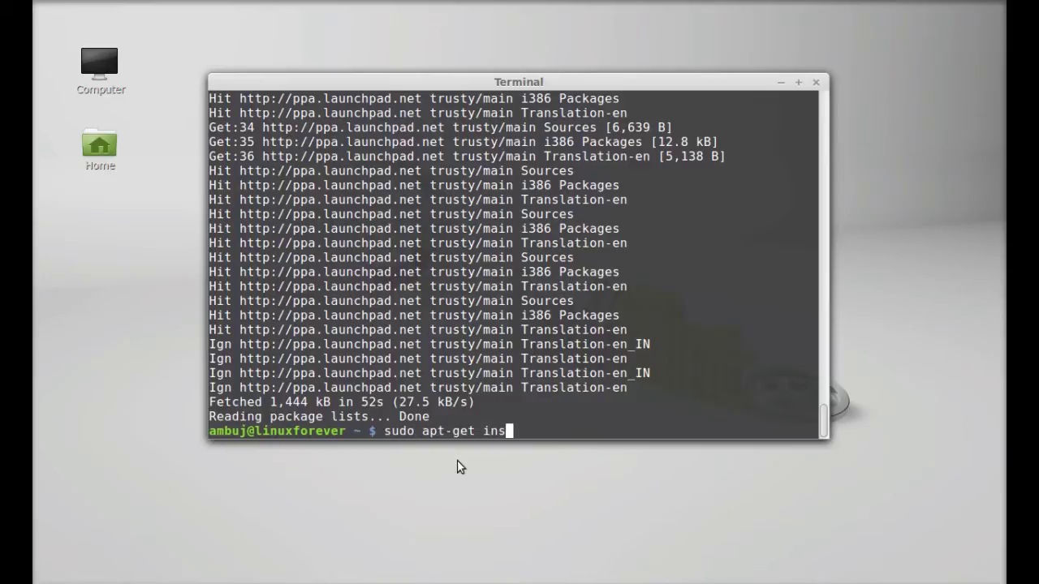
{"action": "type", "text": "tall albe"}
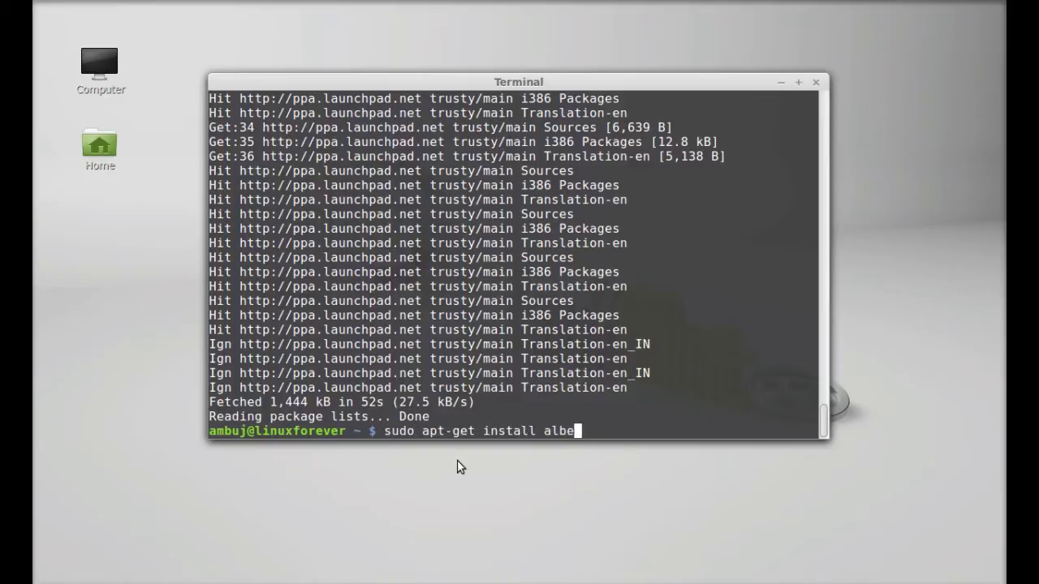
{"action": "type", "text": "ert"}
{"action": "key", "text": "BackSpace"}
{"action": "key", "text": "BackSpace"}
{"action": "key", "text": "BackSpace"}
{"action": "type", "text": "rt"}
{"action": "key", "text": "Return"}
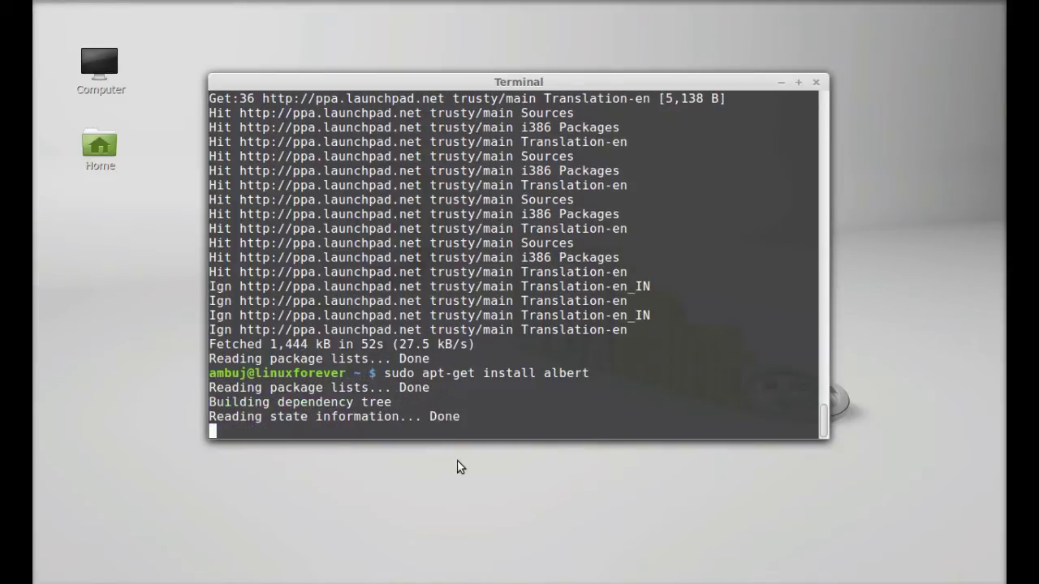
{"action": "type", "text": "y"}
{"action": "key", "text": "Return"}
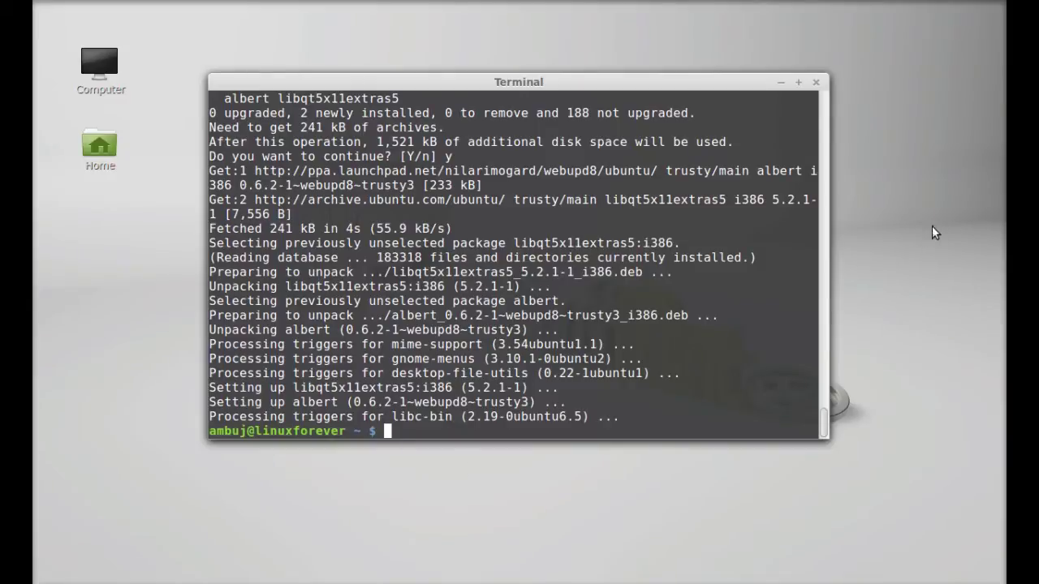
{"action": "left_click", "coordinate": [817, 83]}
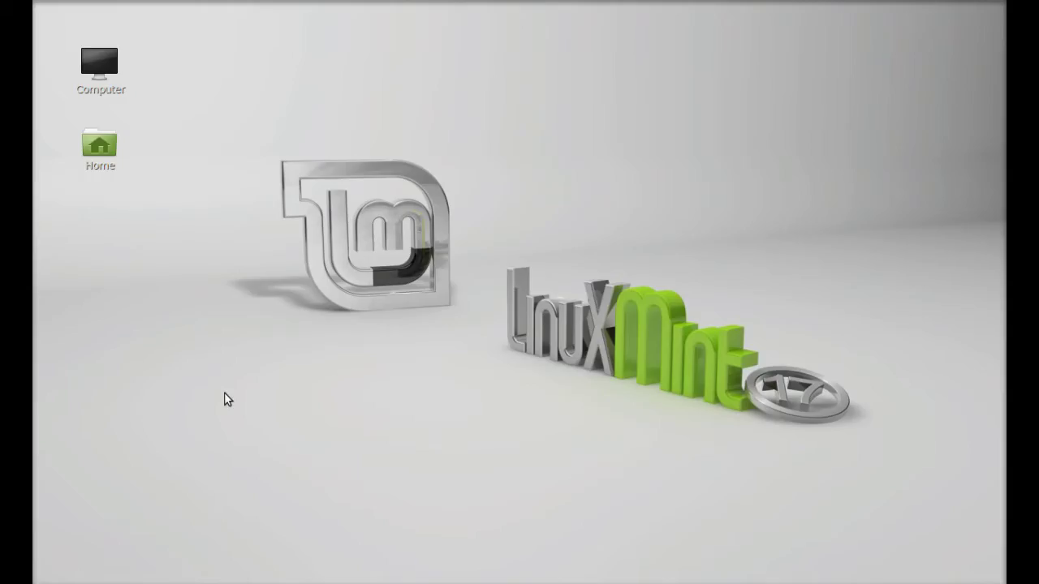
Step: Find Albert among the installed applications by searching for "alb" and launch it
{"action": "key", "text": "super"}
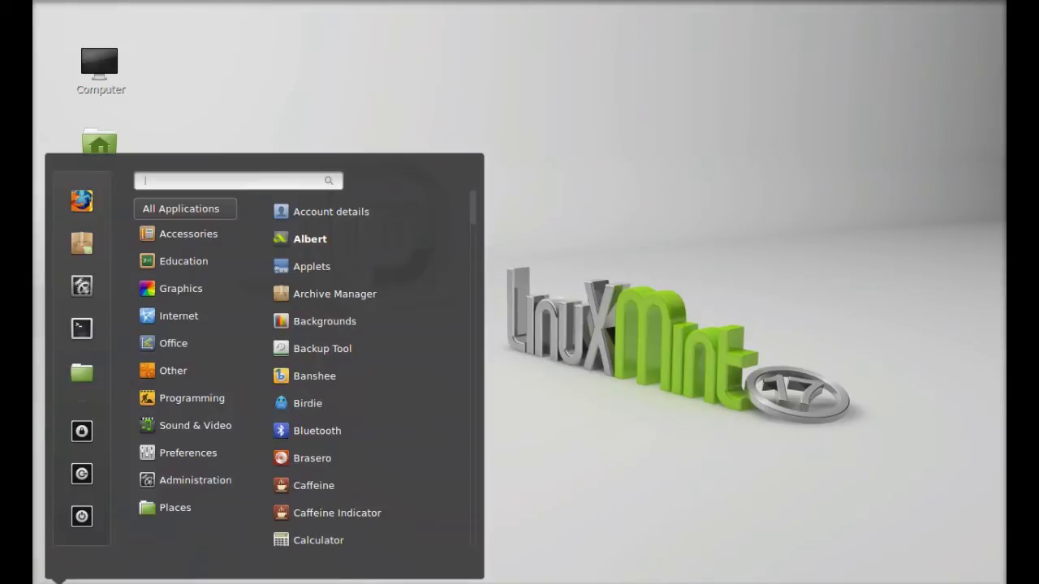
{"action": "type", "text": "a"}
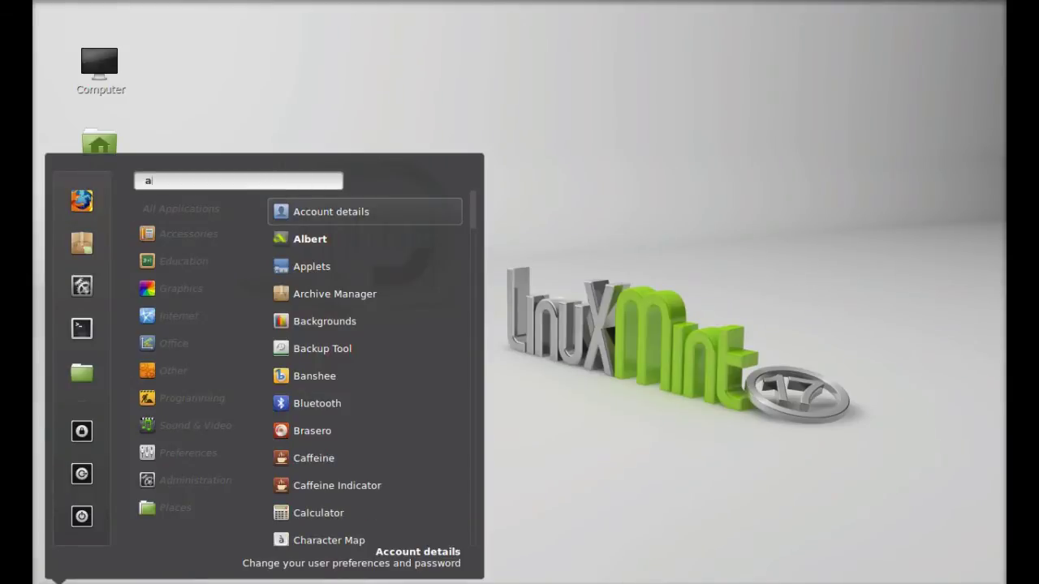
{"action": "type", "text": "lb"}
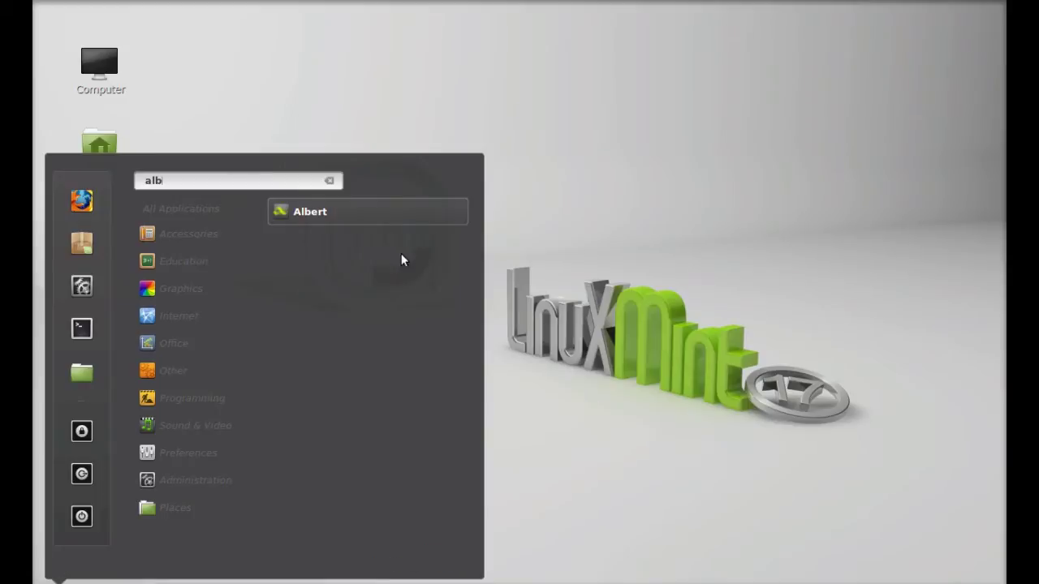
{"action": "left_click", "coordinate": [293, 214]}
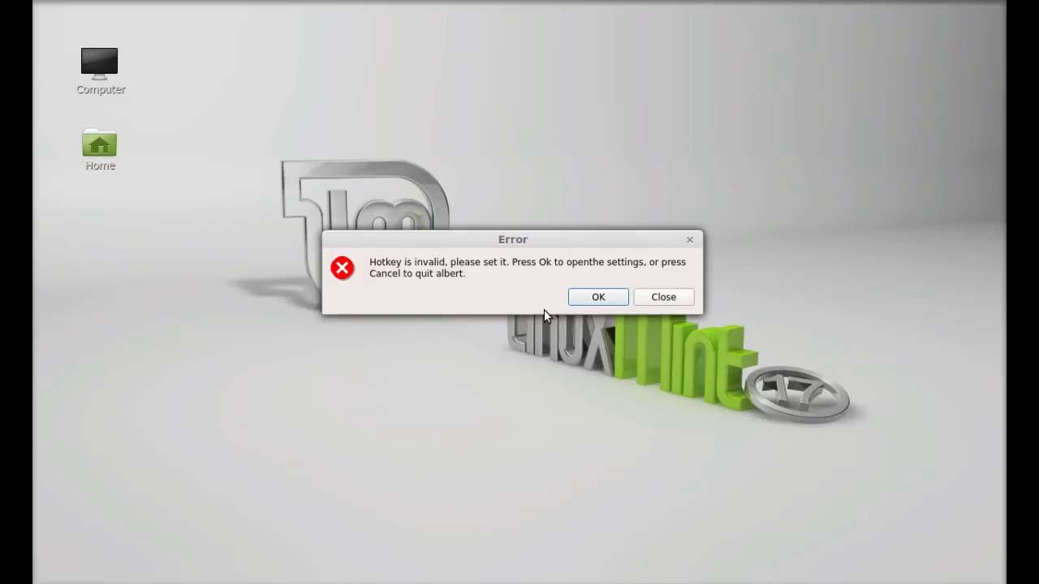
Step: Accept opening Albert's settings from the invalid hotkey error and set the hotkey to Shift+M
{"action": "left_click", "coordinate": [596, 298]}
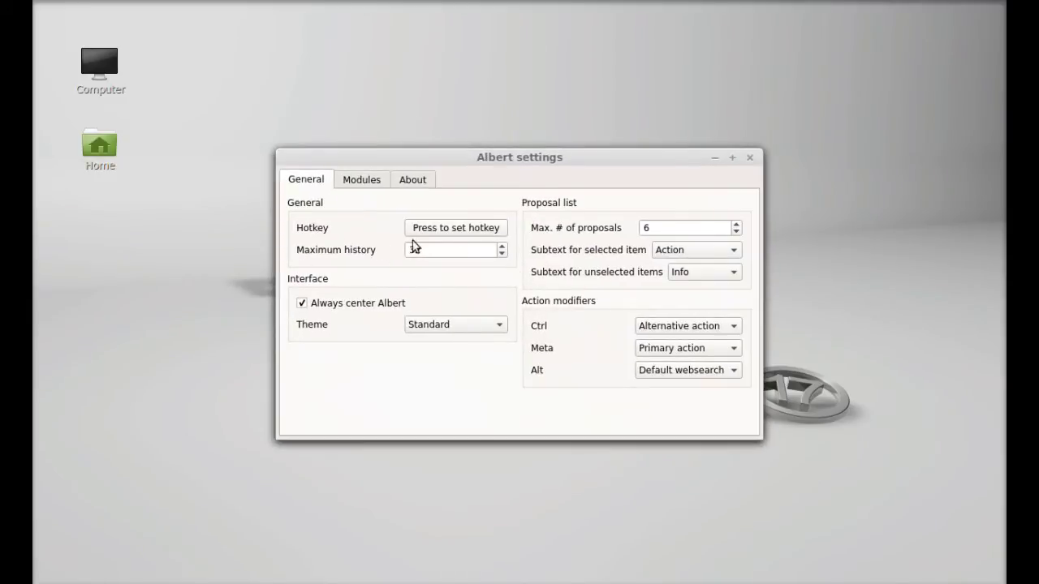
{"action": "left_click", "coordinate": [456, 229]}
{"action": "key", "text": "shift+m"}
Step: Review Albert's module settings, including the web search engines, and its About information, and return to the general settings
{"action": "left_click", "coordinate": [370, 182]}
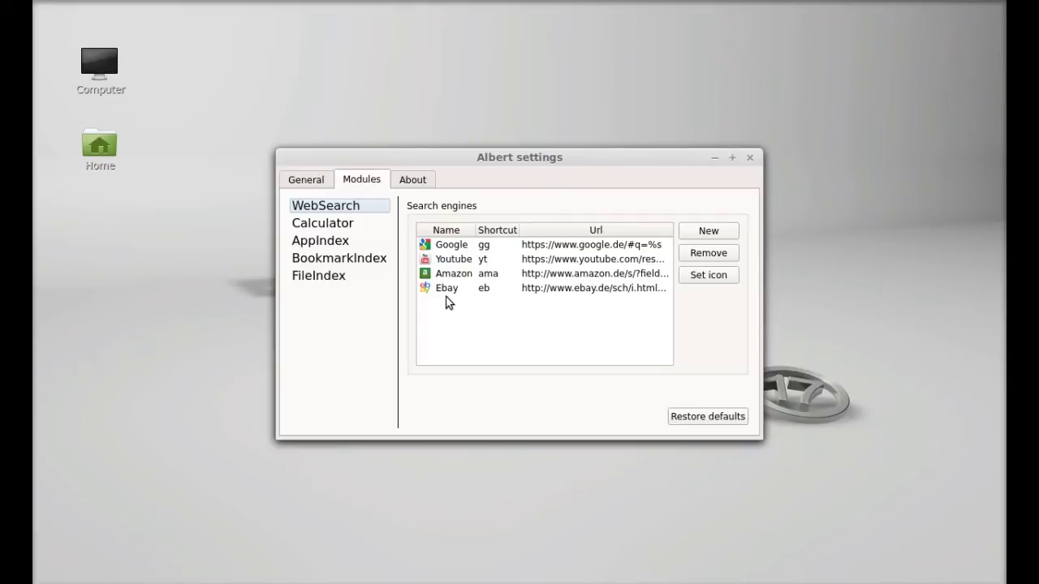
{"action": "left_click", "coordinate": [414, 182]}
{"action": "left_click", "coordinate": [290, 180]}
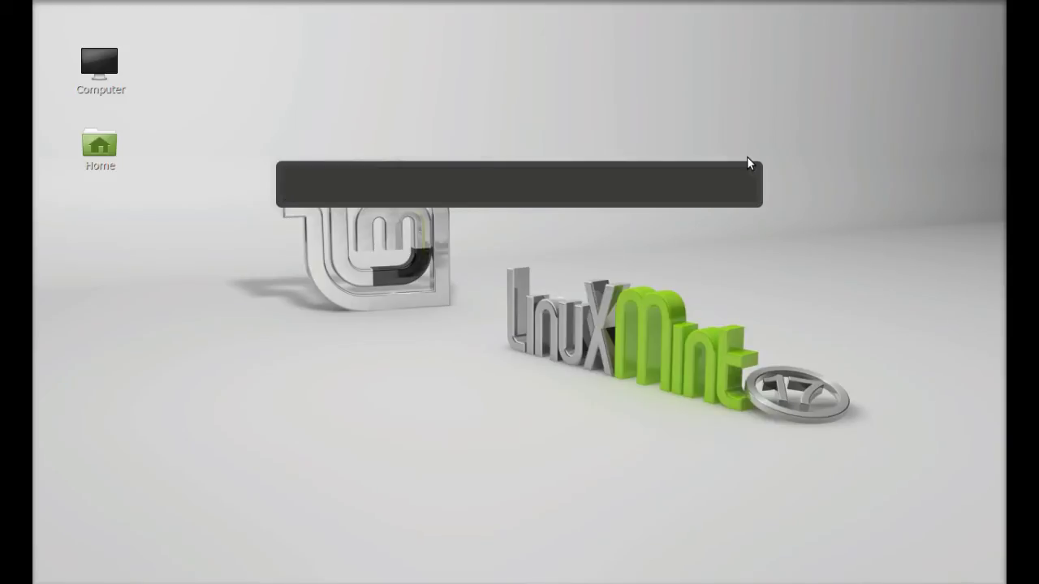
Step: Search for "cherr" in the Albert launcher and clear the query
{"action": "type", "text": "cherr"}
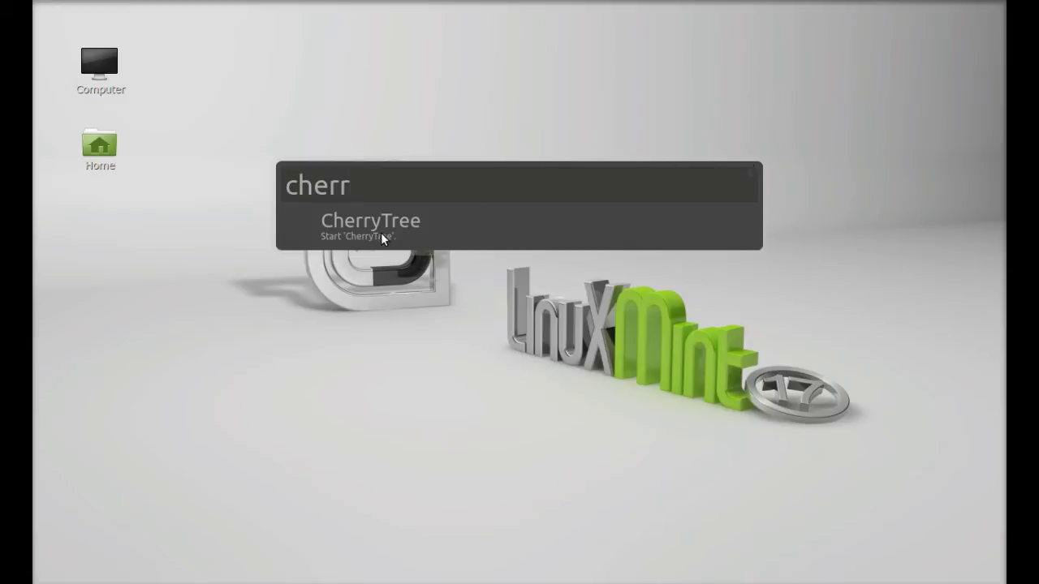
{"action": "key", "text": "BackSpace"}
{"action": "key", "text": "BackSpace"}
{"action": "key", "text": "BackSpace"}
{"action": "key", "text": "BackSpace"}
{"action": "key", "text": "BackSpace"}
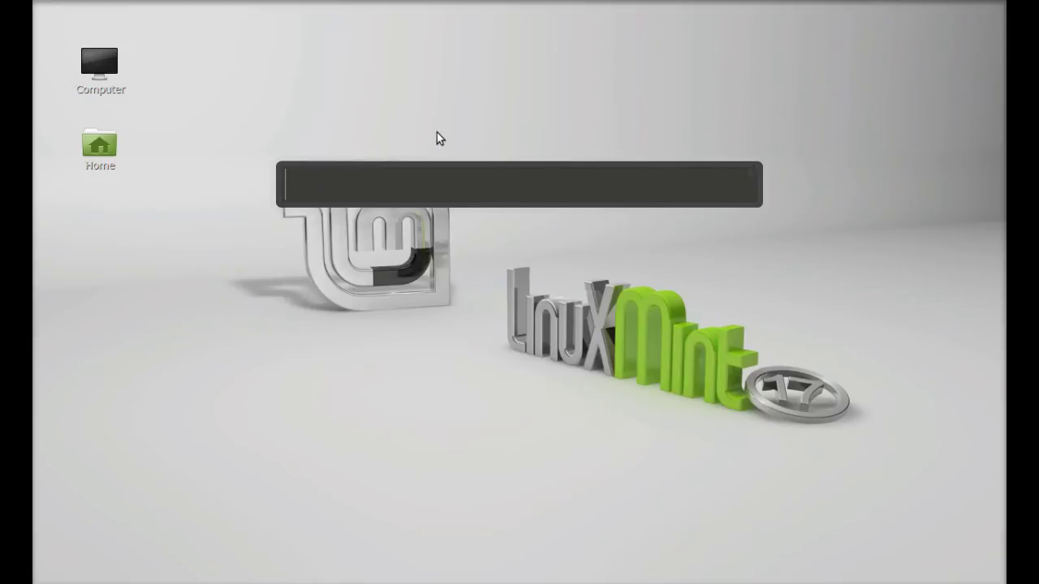
Step: Search for "t" in the Albert launcher, move through the proposed applications, and clear the query
{"action": "type", "text": "t"}
{"action": "key", "text": "Down"}
{"action": "key", "text": "Down"}
{"action": "key", "text": "Down"}
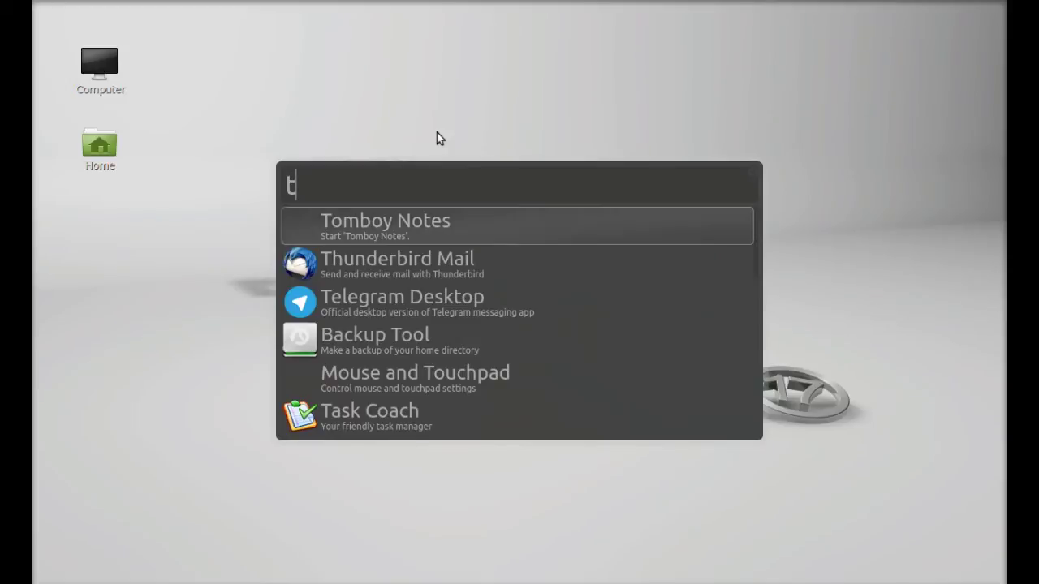
{"action": "key", "text": "Down"}
{"action": "key", "text": "Down"}
{"action": "key", "text": "Up"}
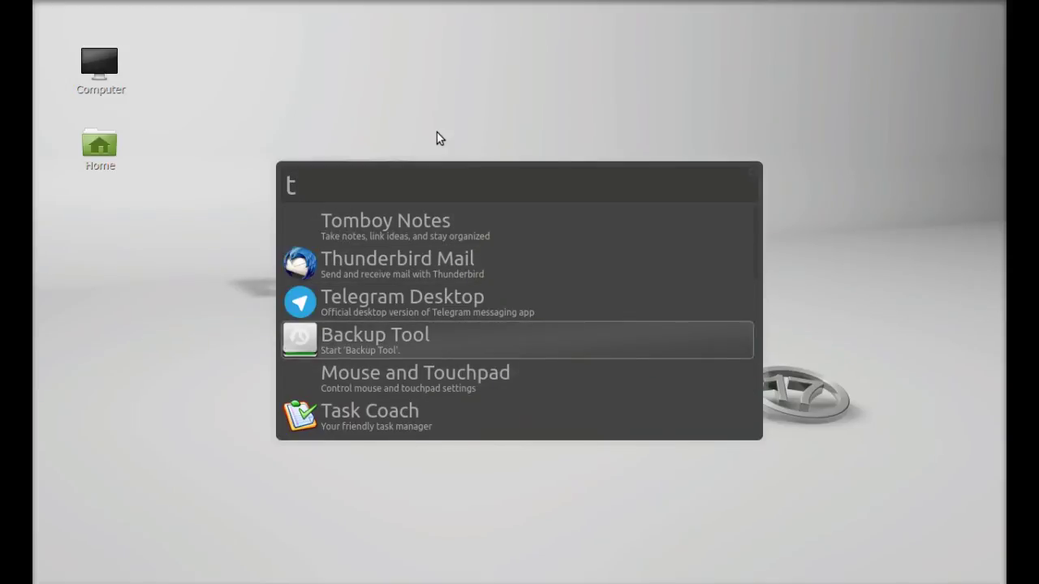
{"action": "key", "text": "Up"}
{"action": "key", "text": "Up"}
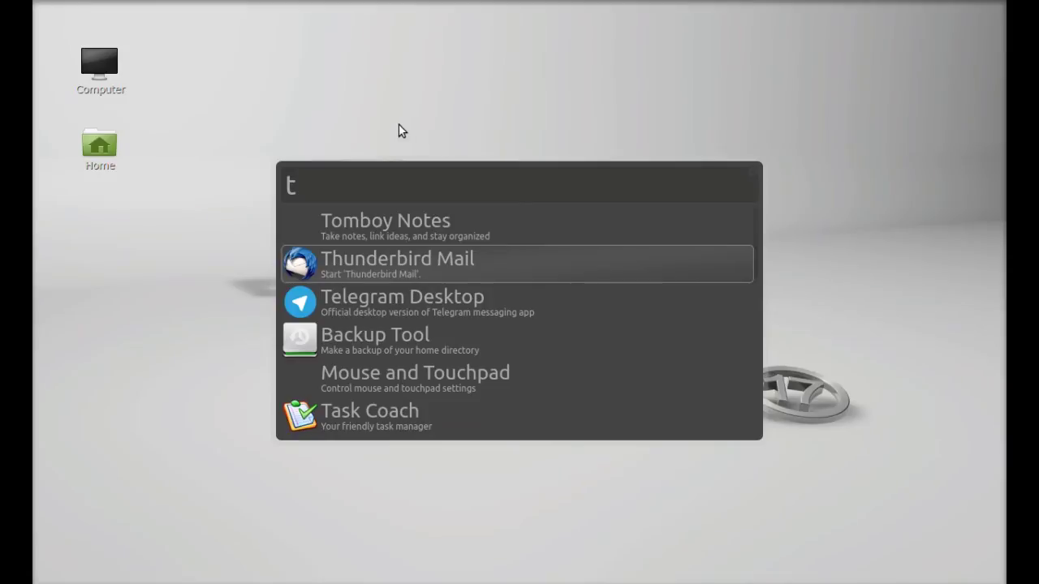
{"action": "key", "text": "BackSpace"}
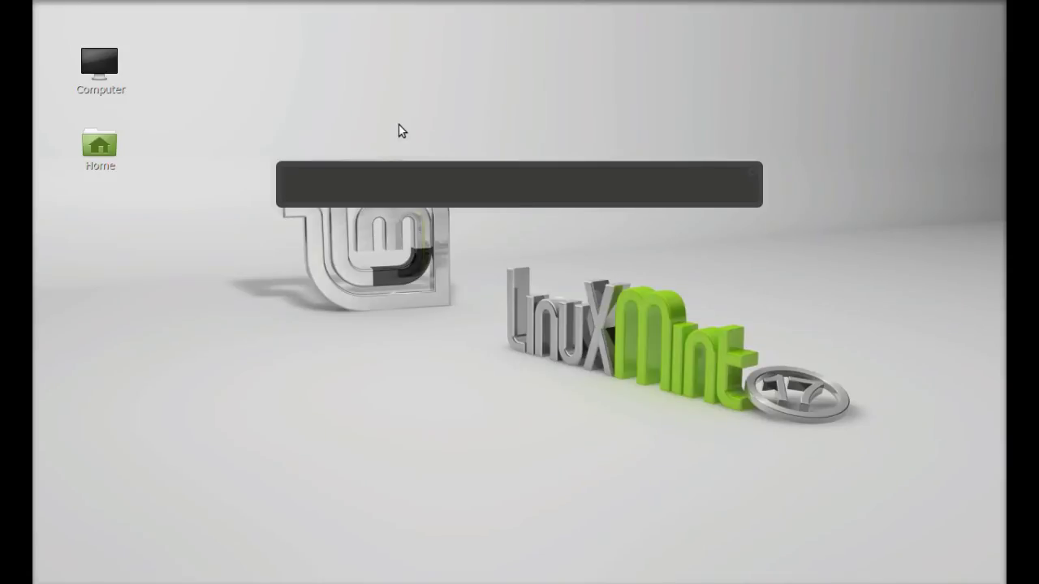
Step: Run a Google search from the Albert launcher with "gg linux", check the search term in Firefox, and close the browser
{"action": "type", "text": "gg"}
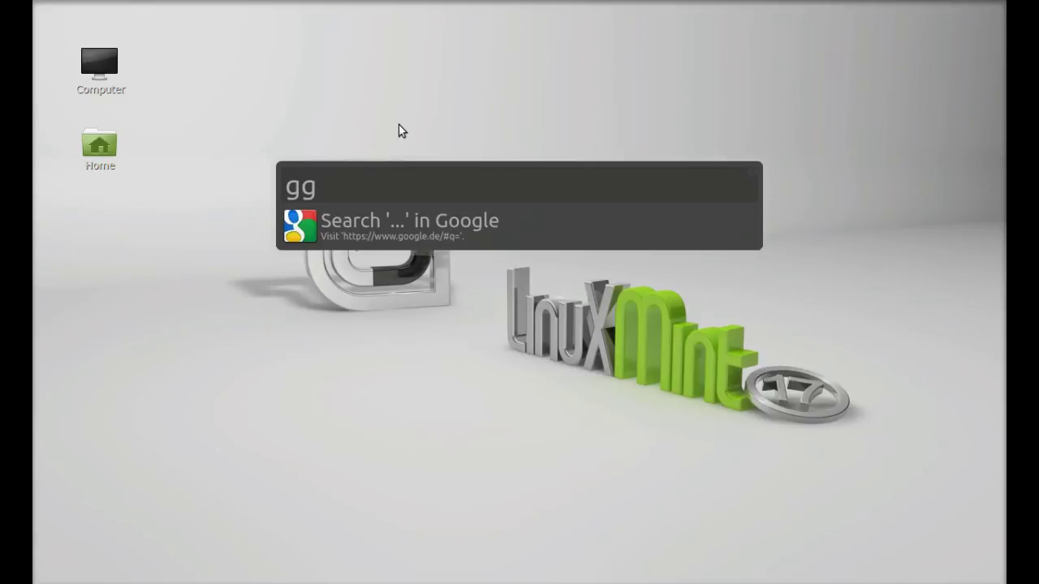
{"action": "type", "text": " linux"}
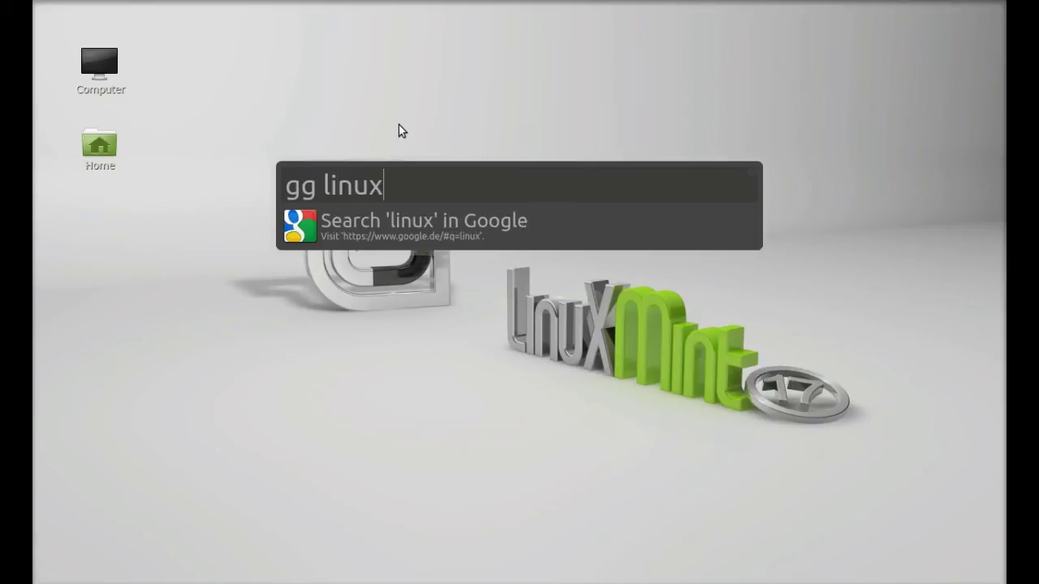
{"action": "key", "text": "Return"}
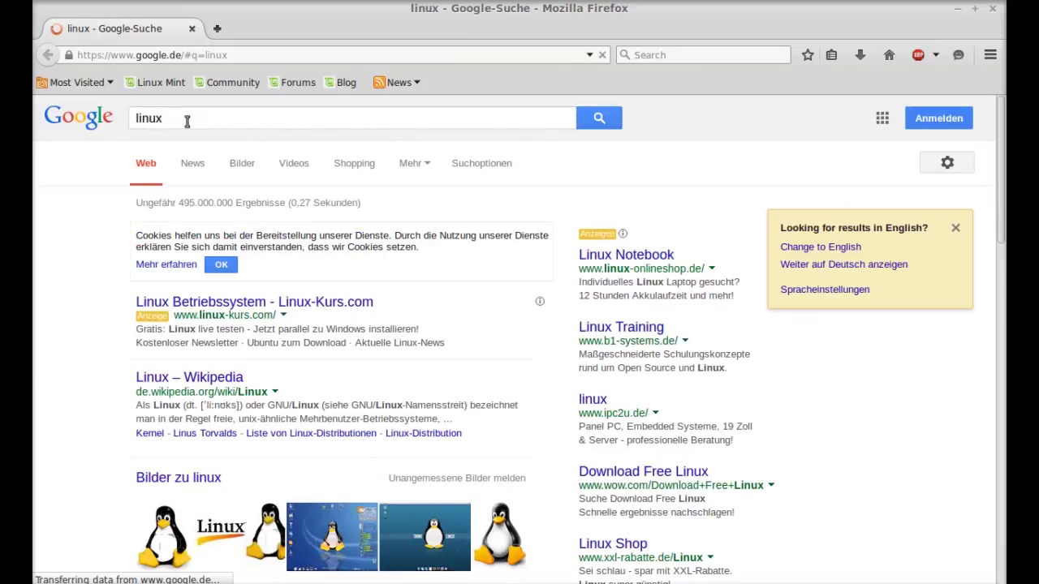
{"action": "double_click", "coordinate": [186, 119]}
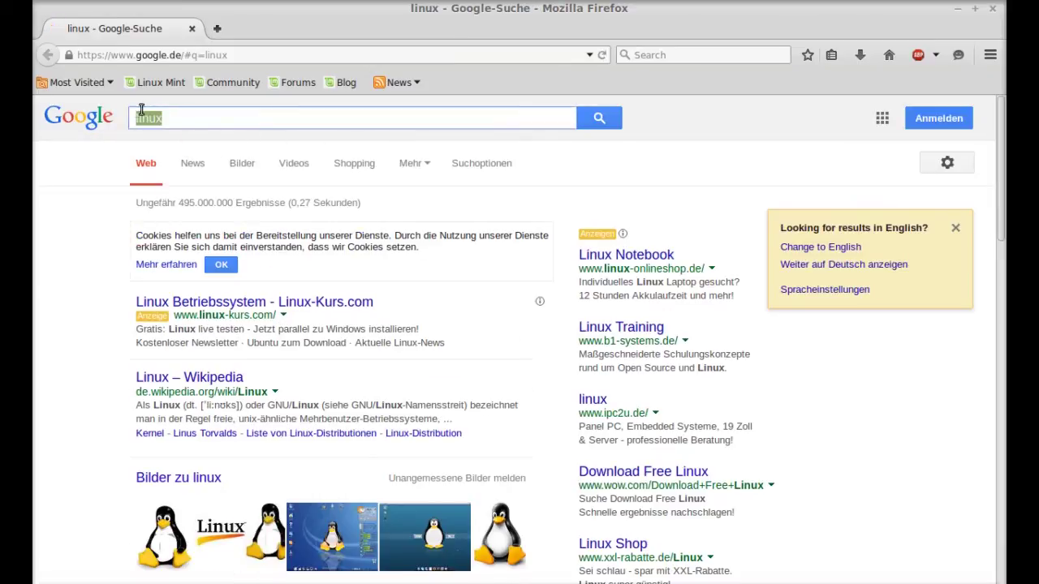
{"action": "left_click", "coordinate": [991, 8]}
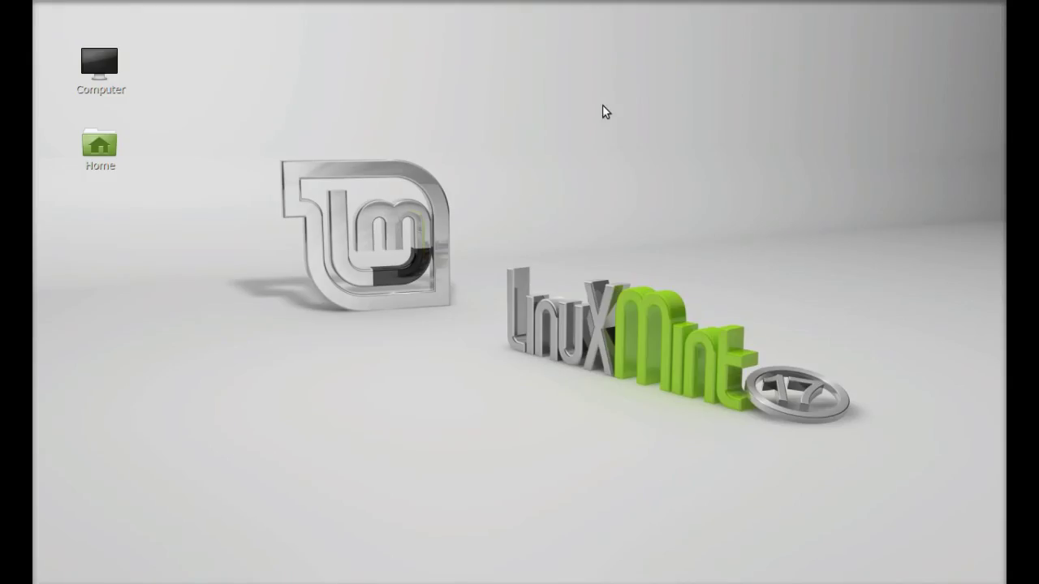